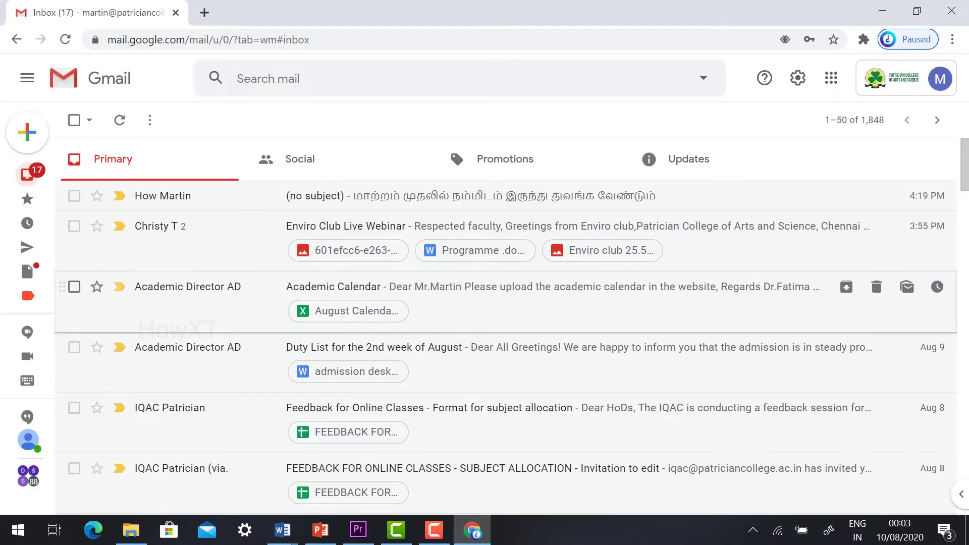
Open Google Calendar from Gmail's apps grid in a new tab
{"action": "left_click", "coordinate": [832, 79]}
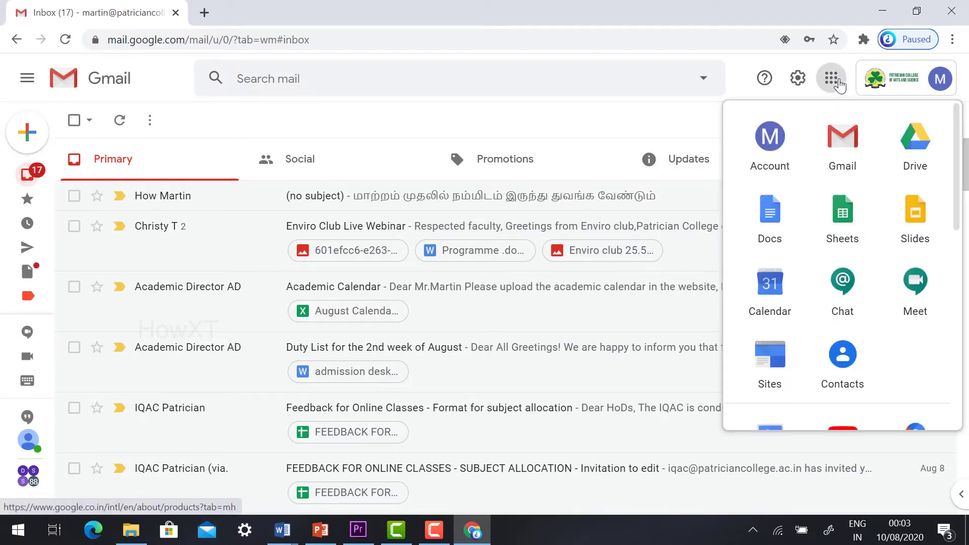
{"action": "left_click", "coordinate": [777, 298]}
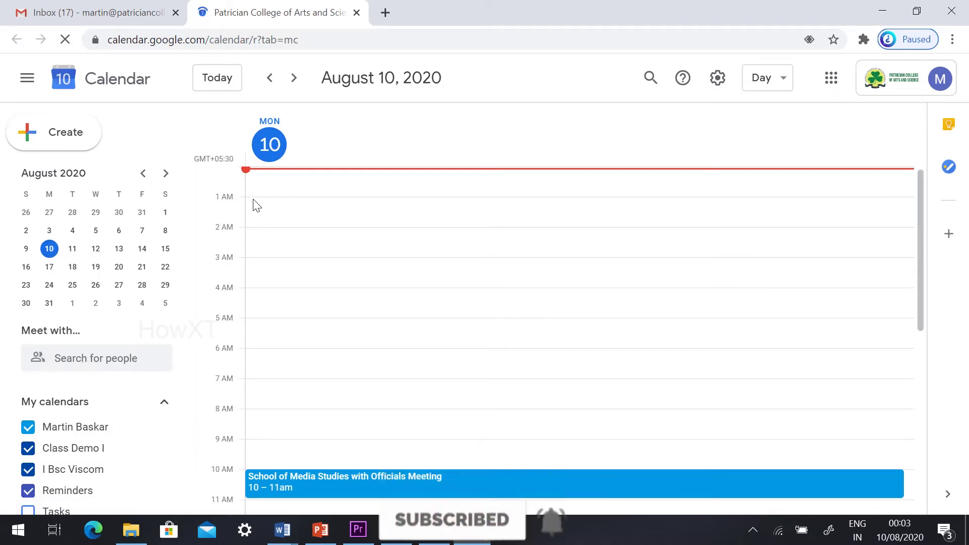
Create and save a 'Demo Live Stream' event for 1–2am on Monday, August 10
{"action": "left_click", "coordinate": [255, 204]}
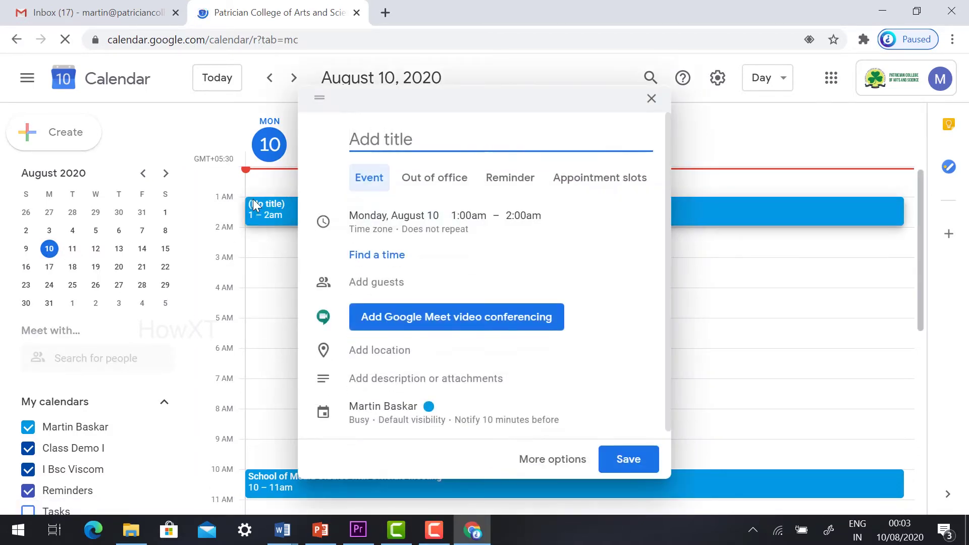
{"action": "type", "text": "De"}
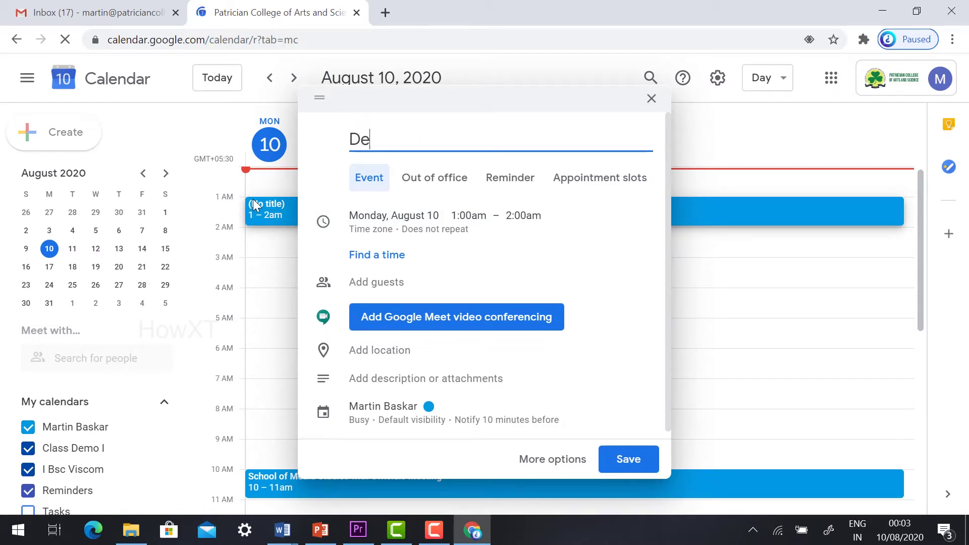
{"action": "type", "text": "mo Live Stream"}
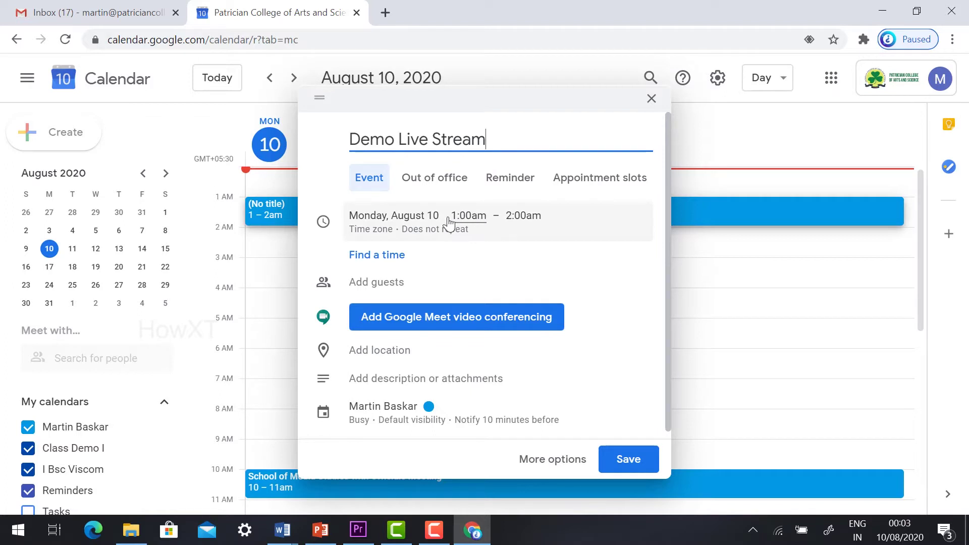
{"action": "left_click", "coordinate": [475, 225]}
{"action": "left_click", "coordinate": [475, 213]}
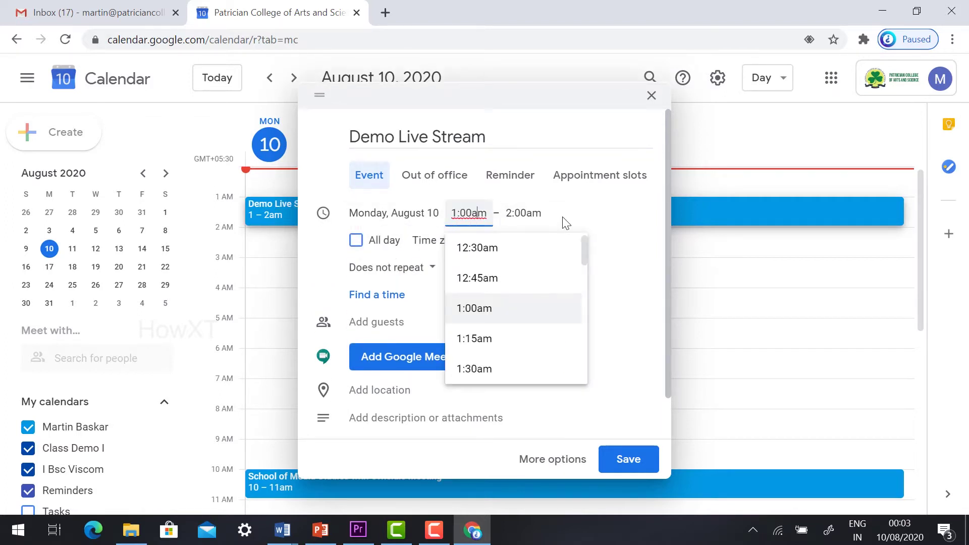
{"action": "left_click", "coordinate": [573, 214]}
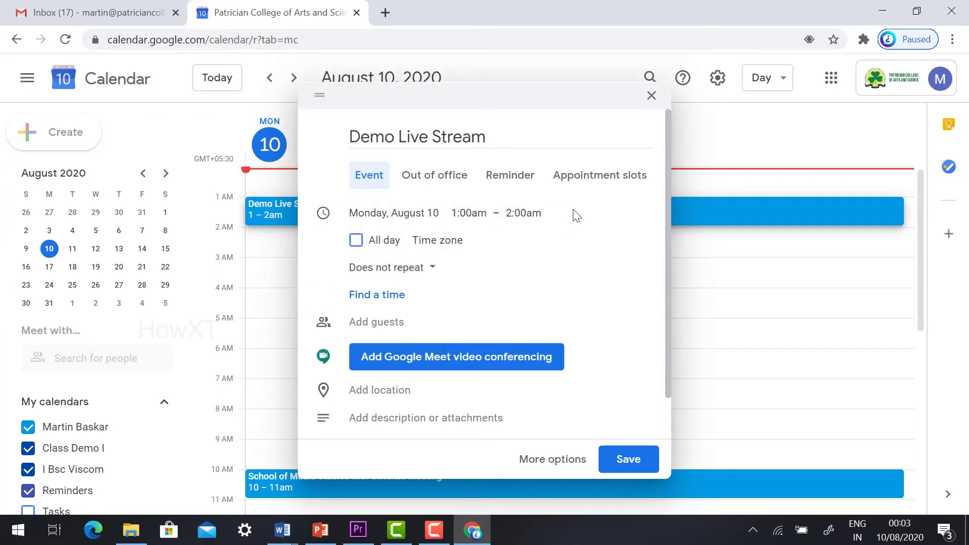
{"action": "left_click", "coordinate": [428, 370]}
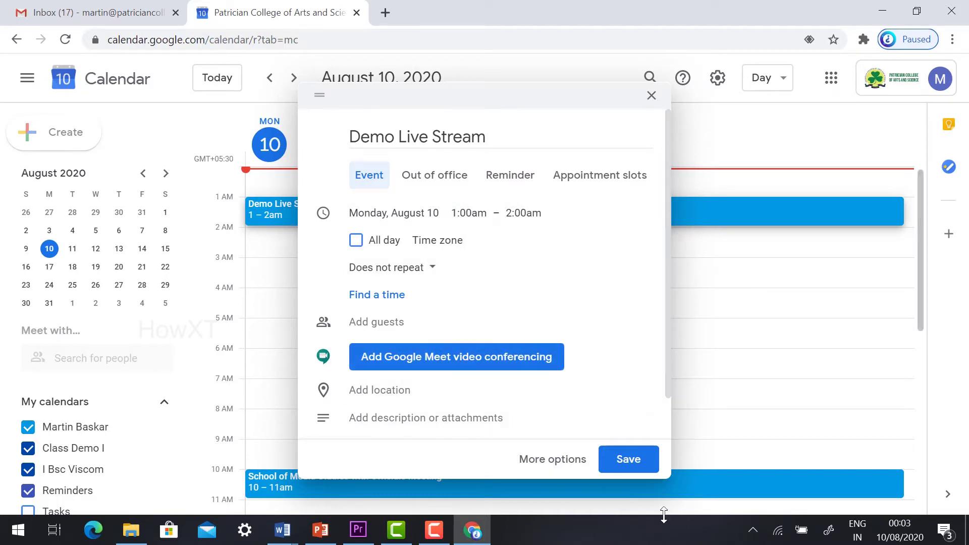
{"action": "left_click", "coordinate": [629, 467]}
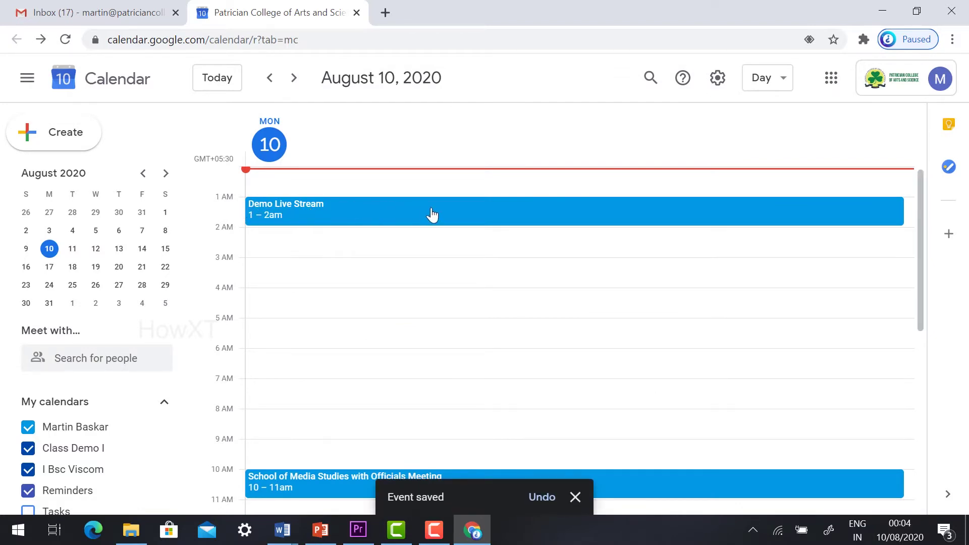
Edit Demo Live Stream to add Google Meet conferencing and expand its meeting ID and dial-in details
{"action": "left_click", "coordinate": [343, 213]}
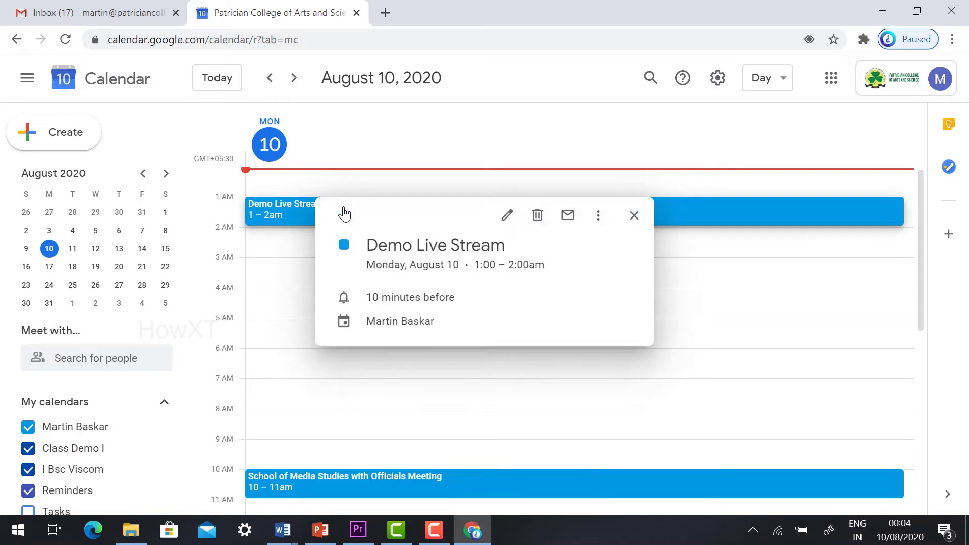
{"action": "left_click", "coordinate": [505, 218]}
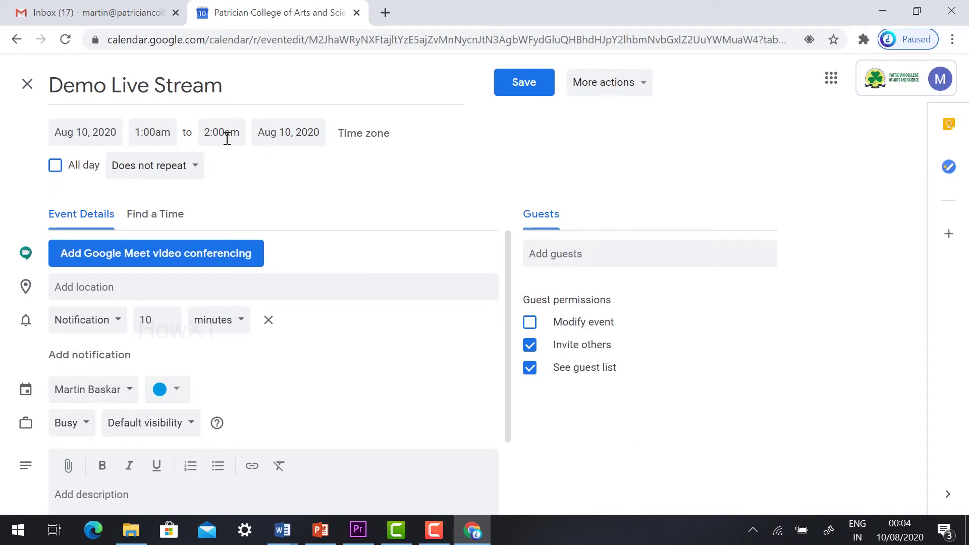
{"action": "left_click", "coordinate": [106, 262]}
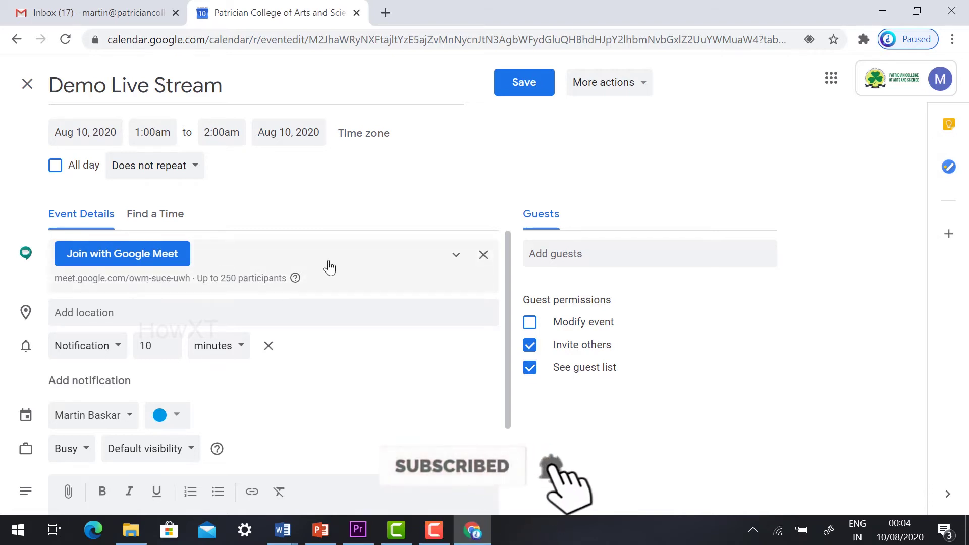
{"action": "left_click", "coordinate": [453, 261]}
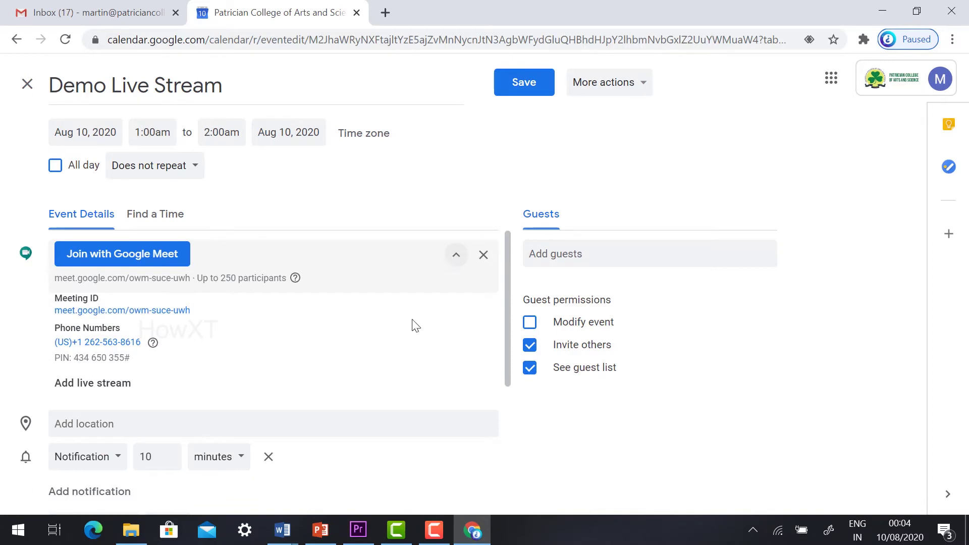
Add a live stream to the Demo Live Stream meeting and copy its stream link
{"action": "left_click", "coordinate": [111, 393]}
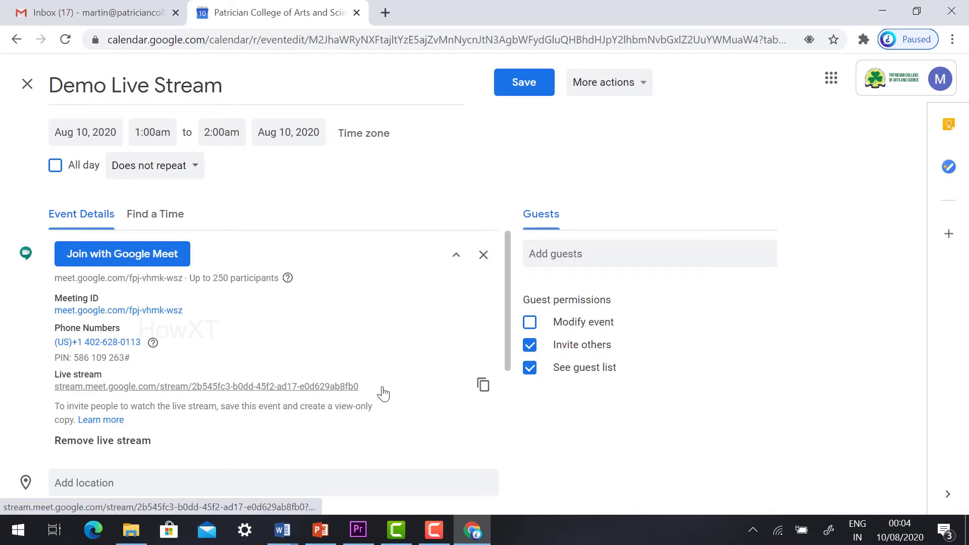
{"action": "left_click", "coordinate": [483, 386]}
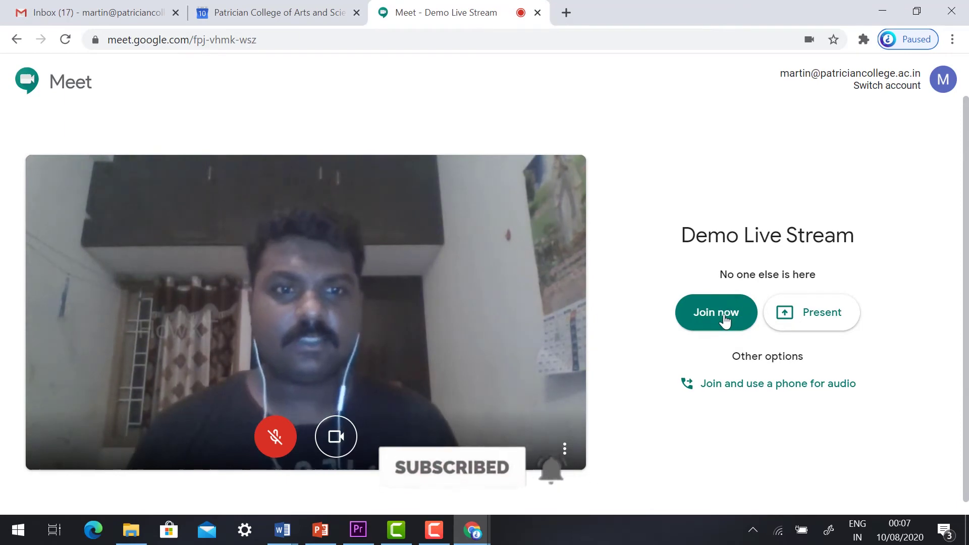
Join the Demo Live Stream call, dismiss the muted-mic reminder, and request to start streaming
{"action": "left_click", "coordinate": [726, 320]}
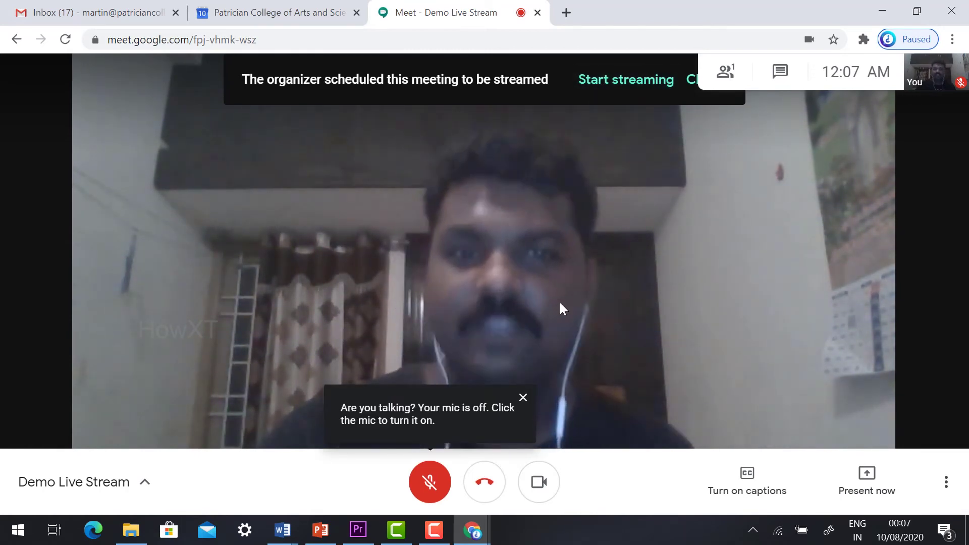
{"action": "left_click", "coordinate": [523, 398]}
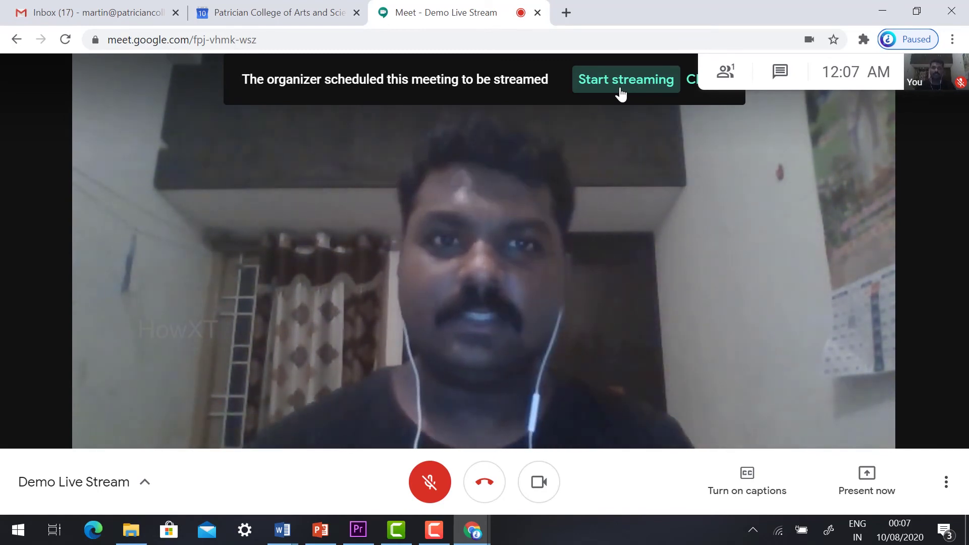
{"action": "left_click", "coordinate": [621, 80]}
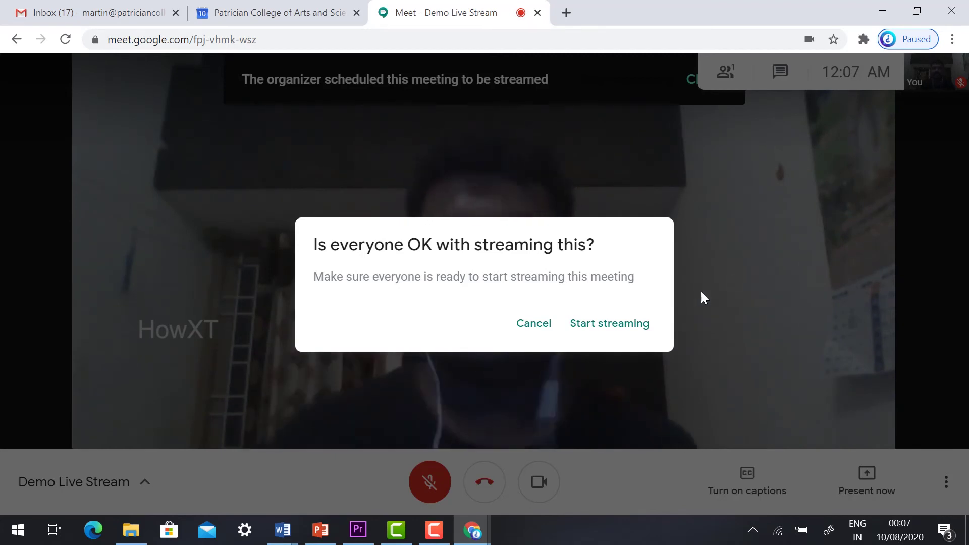
Confirm the streaming prompt so the Demo Live Stream call goes live
{"action": "left_click", "coordinate": [610, 323]}
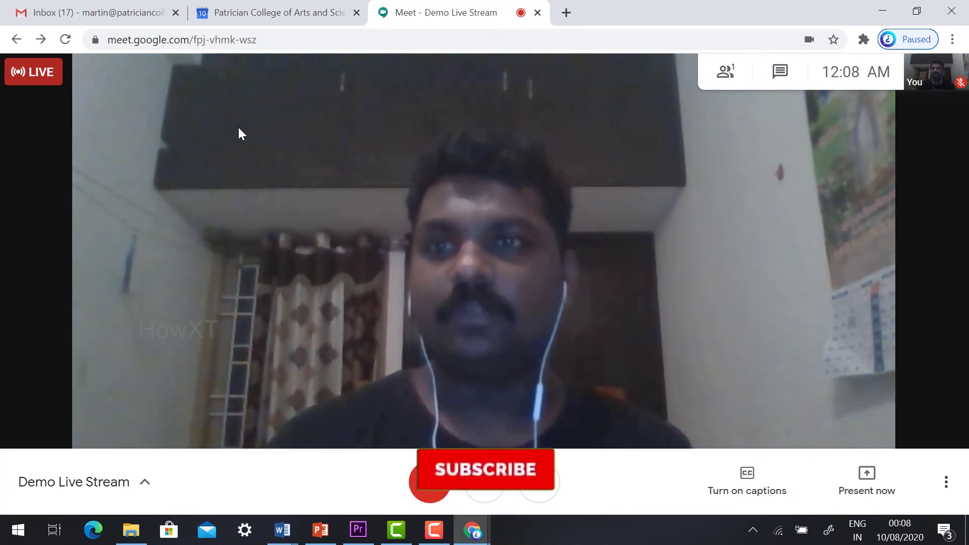
In the incognito window, load the stream viewer using the pasted /u/1/ stream link
{"action": "mouse_move", "coordinate": [472, 530]}
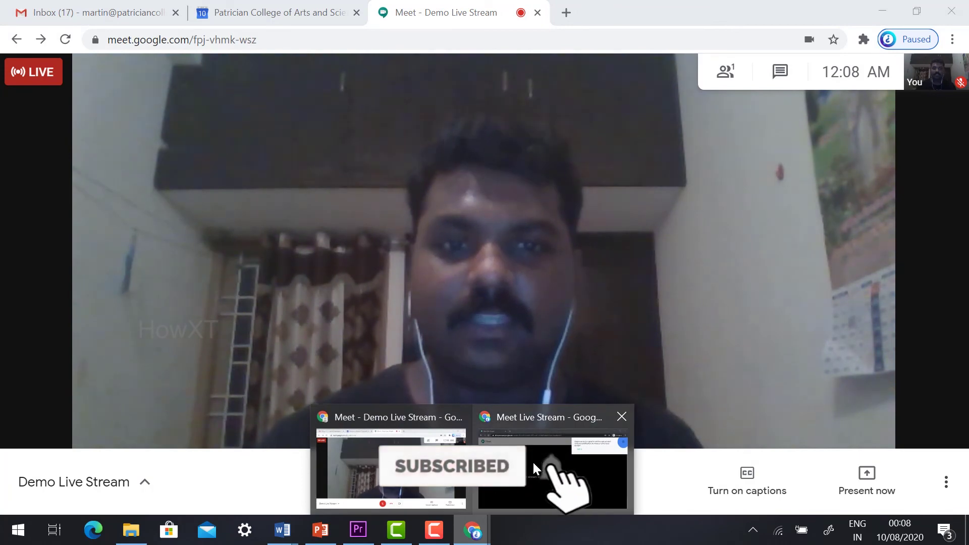
{"action": "left_click", "coordinate": [552, 467]}
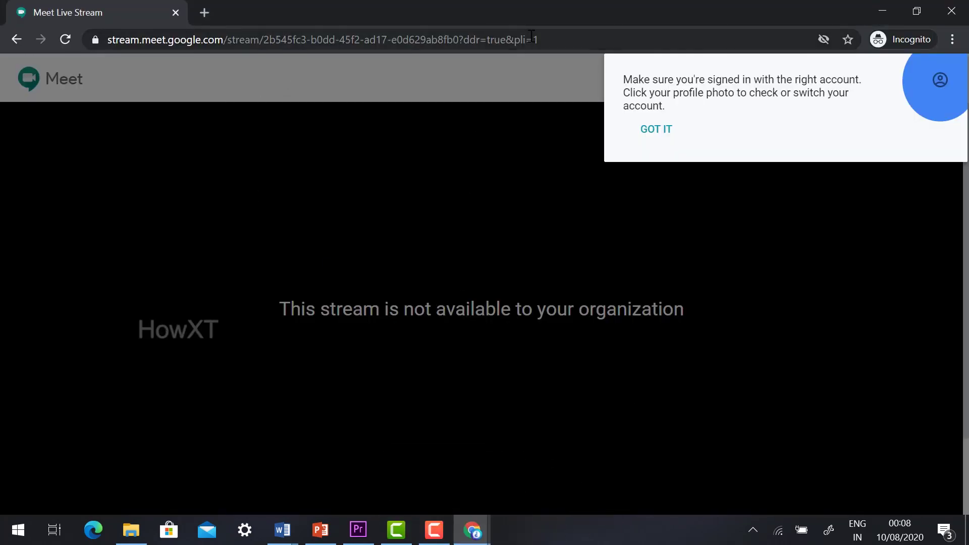
{"action": "left_click", "coordinate": [554, 40]}
{"action": "key", "text": "ctrl+v"}
{"action": "key", "text": "Return"}
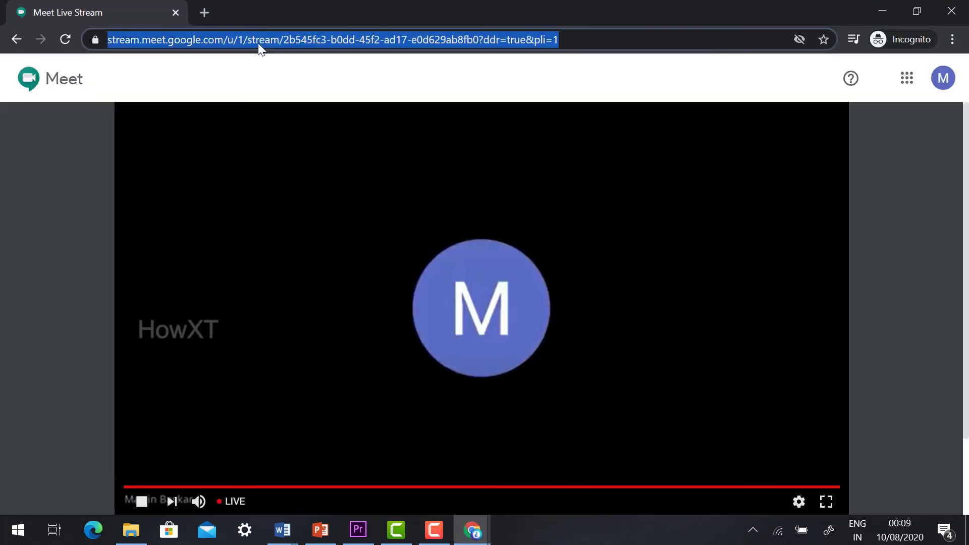
{"action": "left_click", "coordinate": [11, 195]}
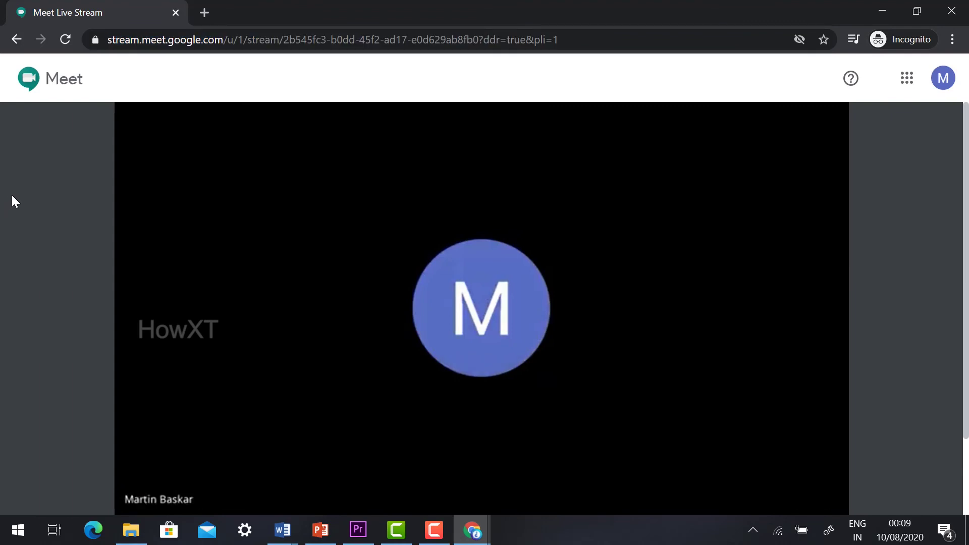
Return to the live Demo Live Stream meeting and turn the camera back on
{"action": "mouse_move", "coordinate": [104, 383]}
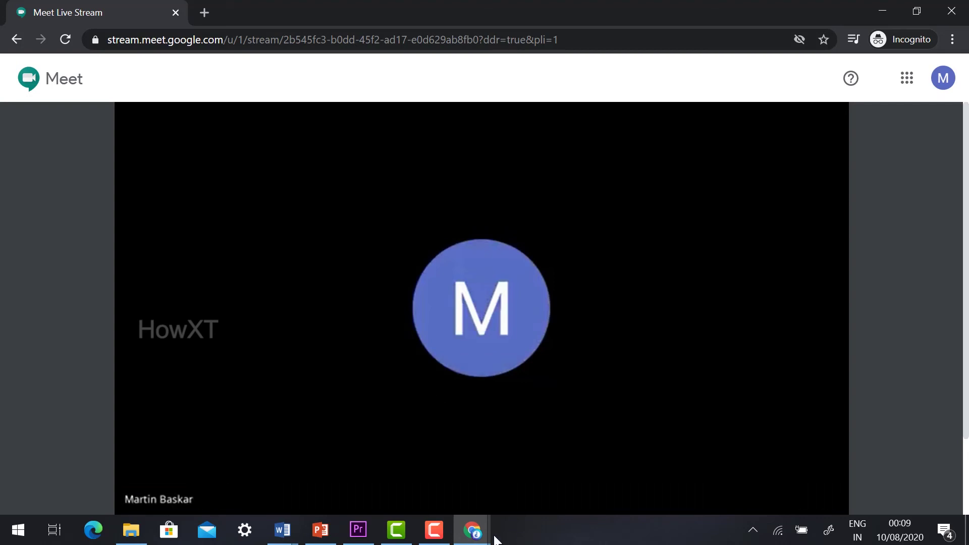
{"action": "mouse_move", "coordinate": [494, 535]}
{"action": "left_click", "coordinate": [336, 444]}
{"action": "left_click", "coordinate": [438, 6]}
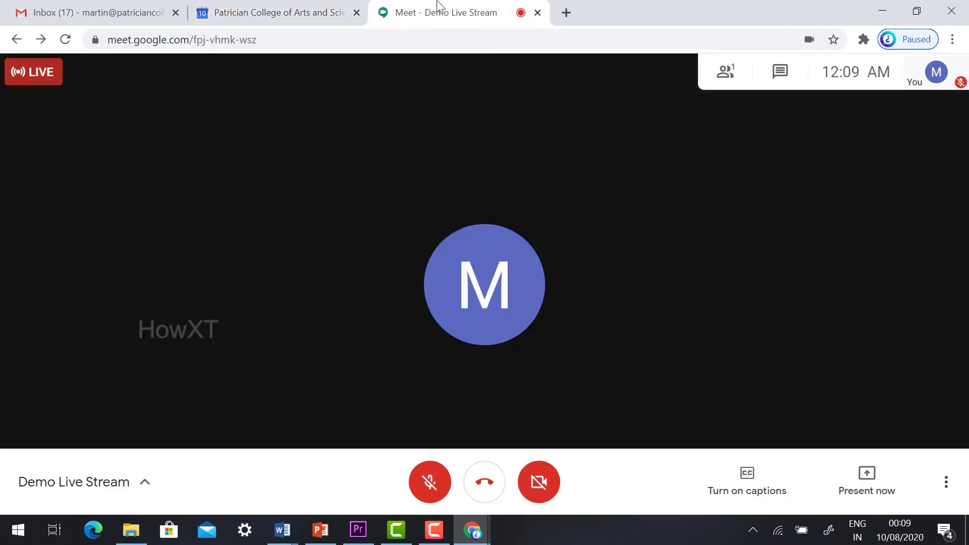
{"action": "left_click", "coordinate": [538, 480]}
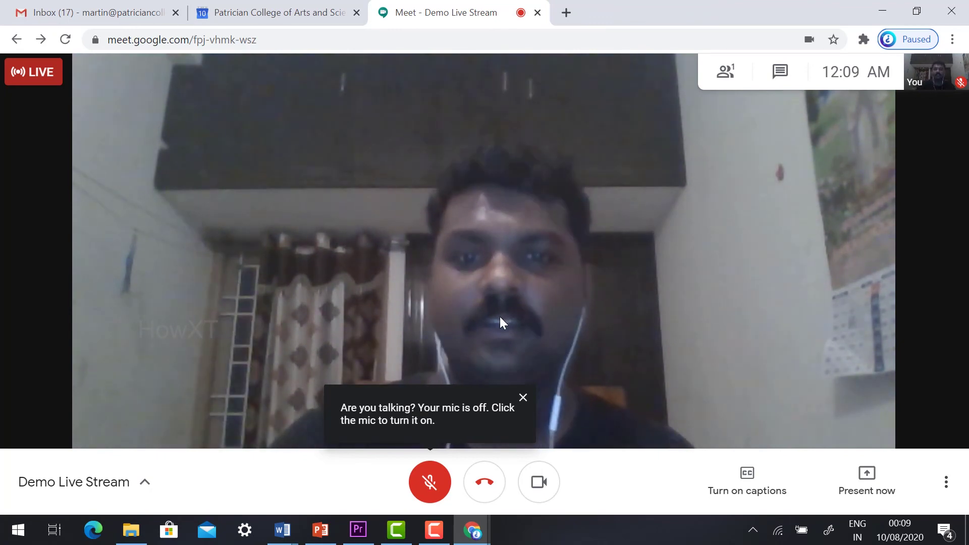
Go back to the incognito stream viewer and select its web address
{"action": "mouse_move", "coordinate": [472, 530]}
{"action": "left_click", "coordinate": [574, 493]}
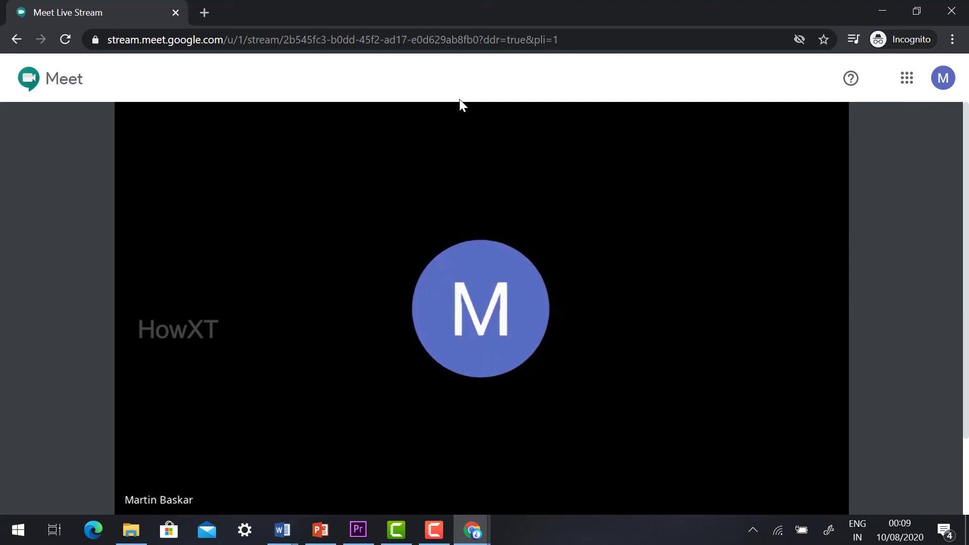
{"action": "left_click", "coordinate": [520, 46]}
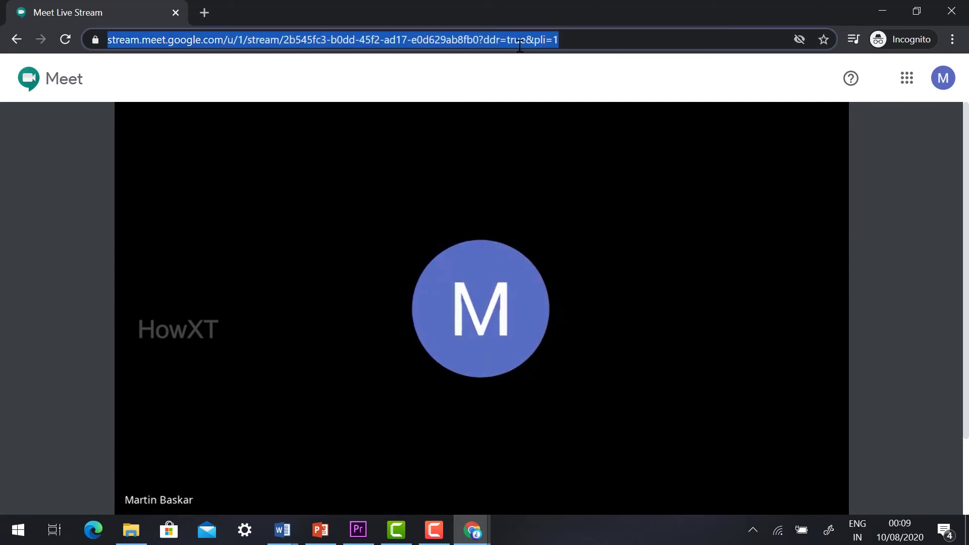